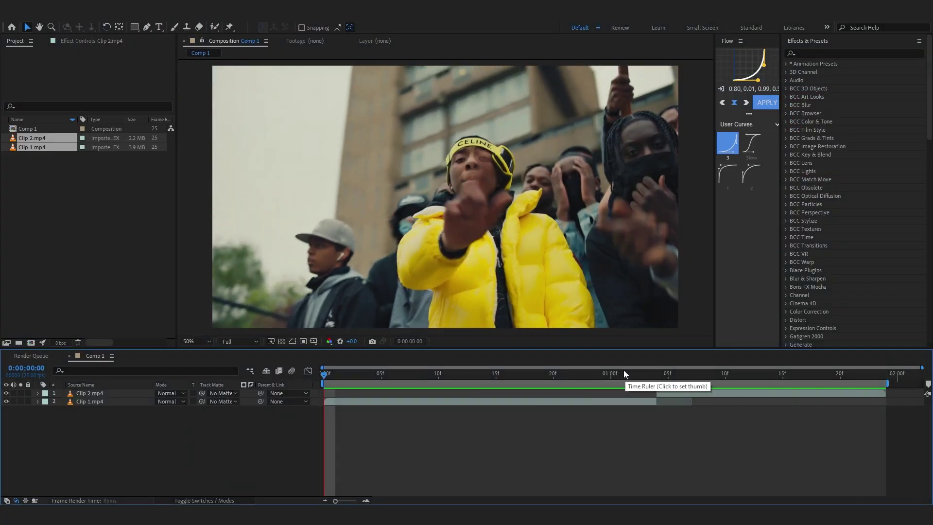
- Play the composition from the start to review the cut between the two clips
left_click(405, 374)
left_click_drag(410, 376, 289, 381)
key("space")
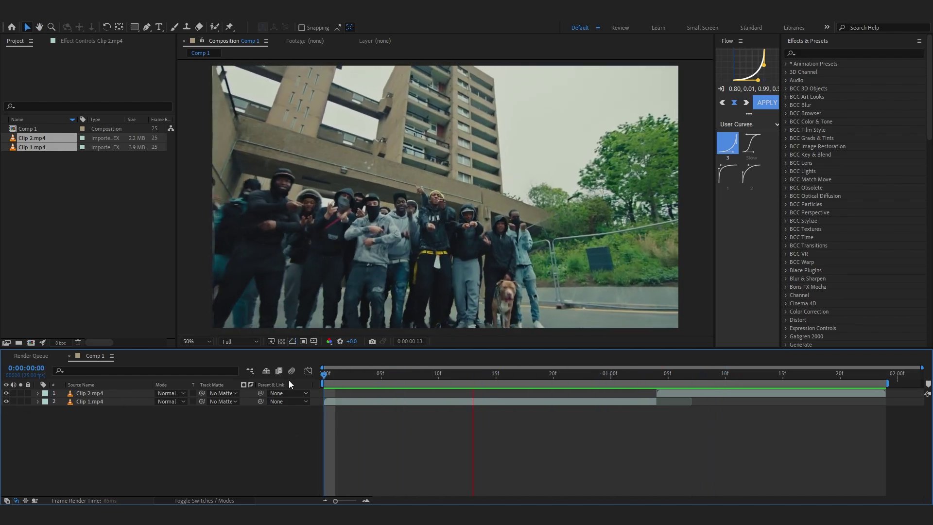
- Duplicate the Clip 2.mp4 layer at 0:00:01:04 and apply Freeze Frame to the upper copy
left_click(112, 393)
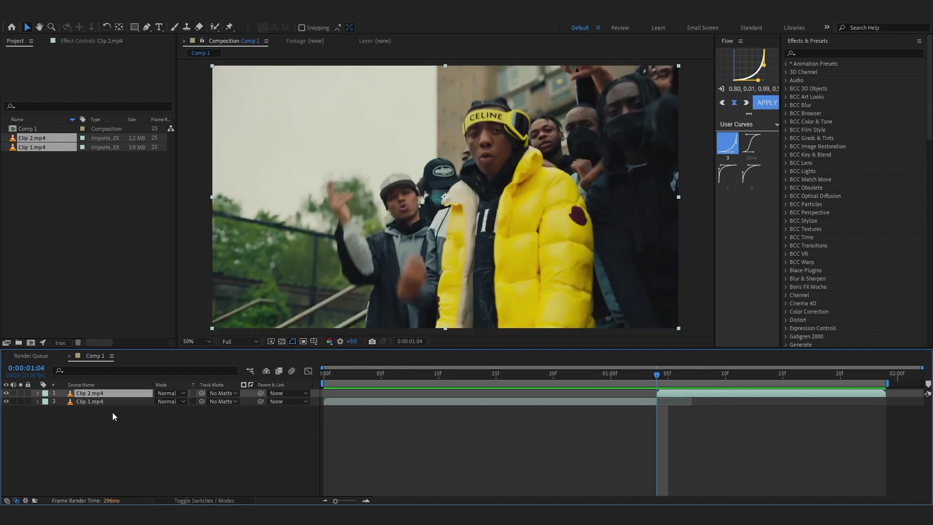
key("ctrl+d")
right_click(109, 391)
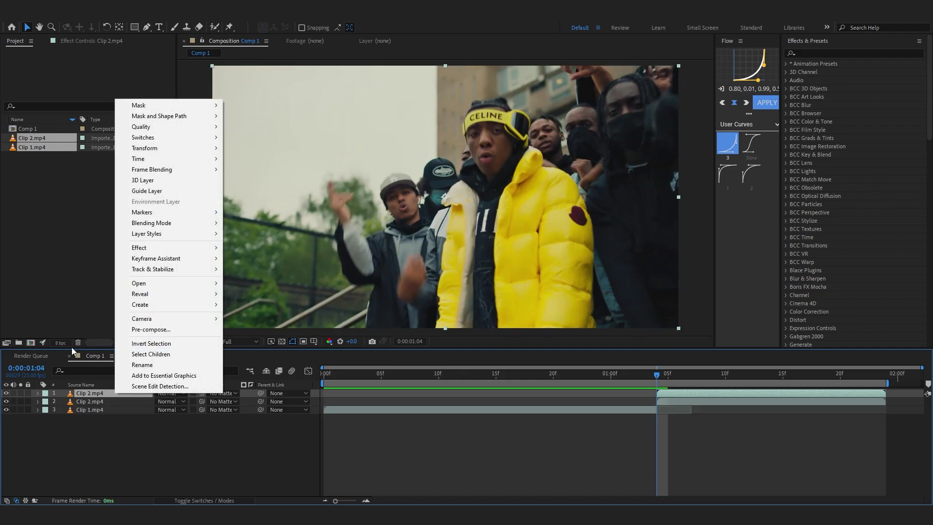
right_click(93, 393)
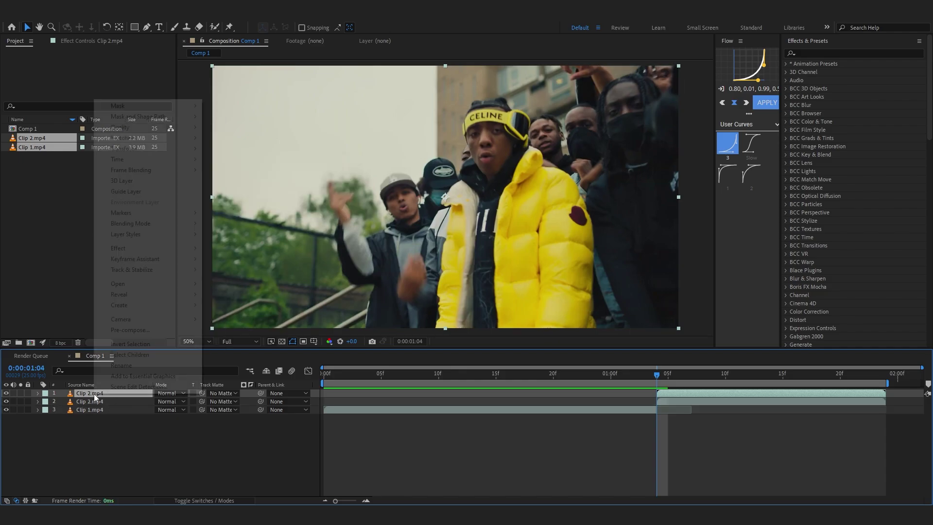
mouse_move(157, 163)
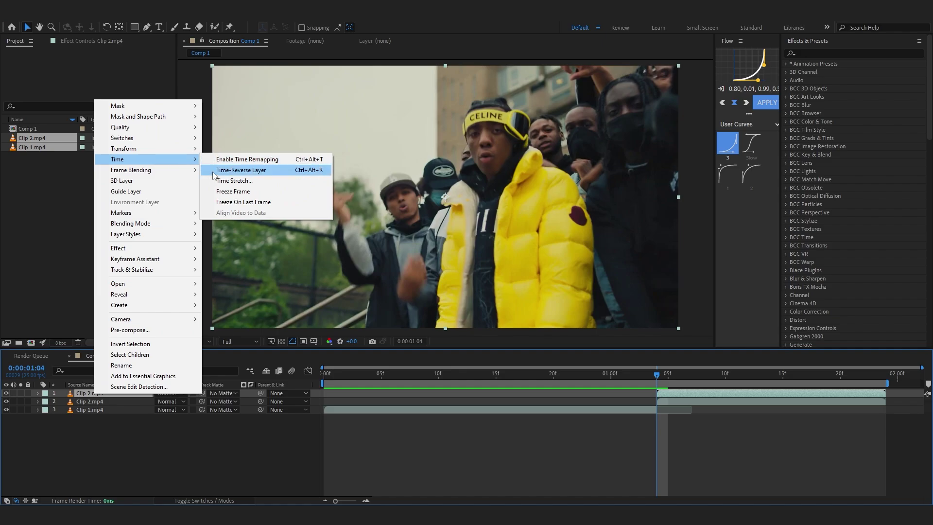
left_click(228, 192)
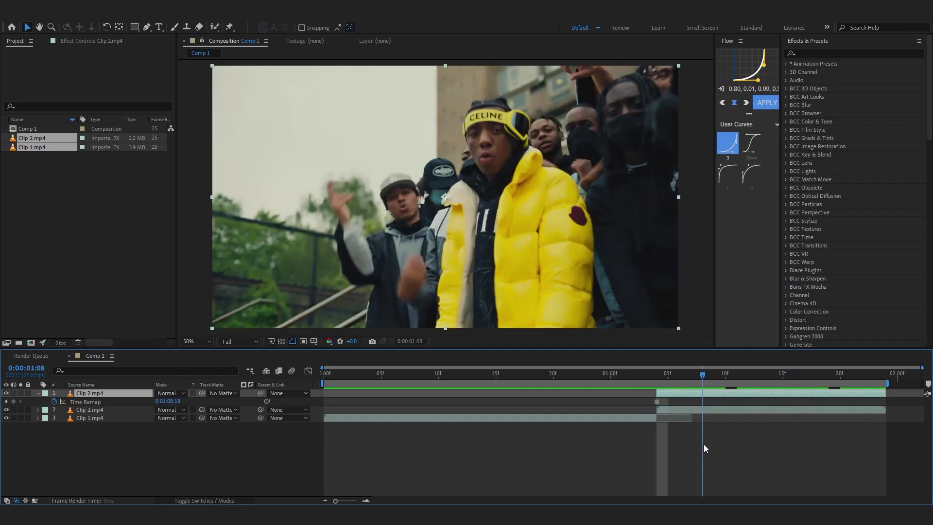
- Move the frozen Clip 2.mp4 layer earlier so it runs from 0:00:00:09 to 0:00:01:04, ending where the second clip starts
left_click_drag(703, 444, 656, 444)
left_click_drag(781, 392, 688, 385)
left_click_drag(544, 393, 470, 399)
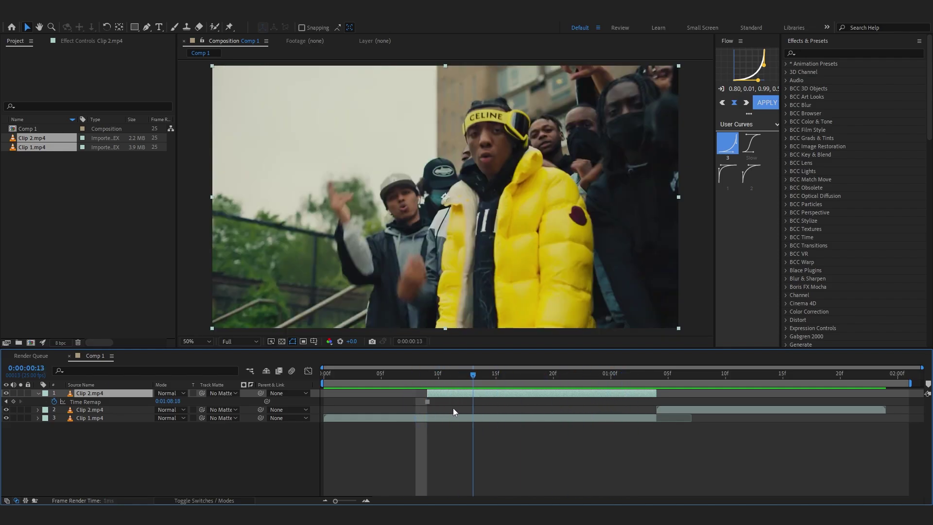
left_click(431, 378)
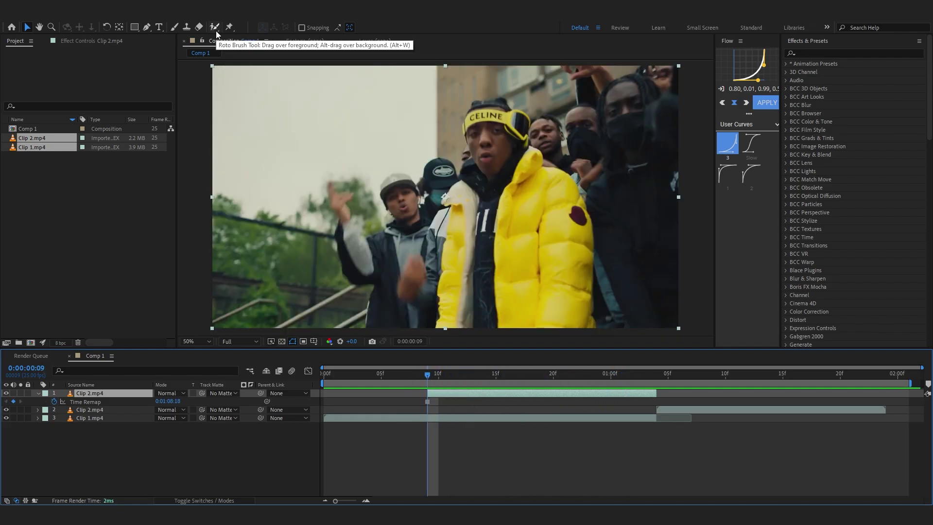
- Draw a closed Pen tool mask around the man in the yellow jacket on the frozen layer
scroll(419, 164, "up", 1)
key("comma")
left_click_drag(325, 115, 337, 121)
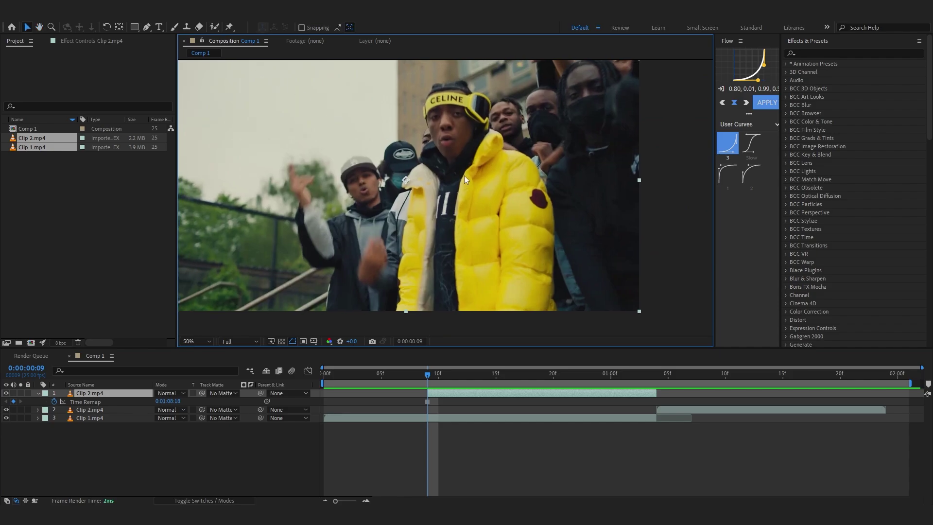
left_click_drag(468, 171, 494, 185)
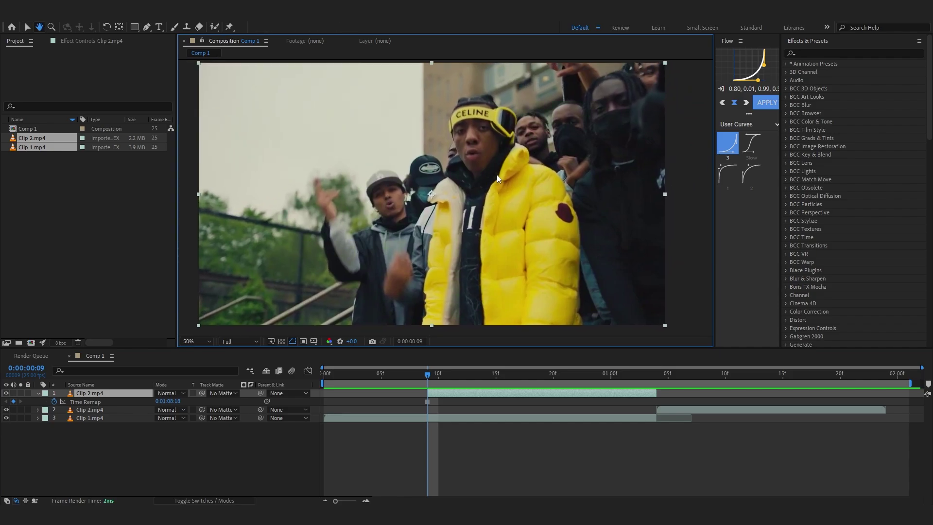
left_click(146, 27)
left_click_drag(618, 235, 633, 153)
scroll(421, 148, "up", 2)
left_click_drag(420, 148, 434, 29)
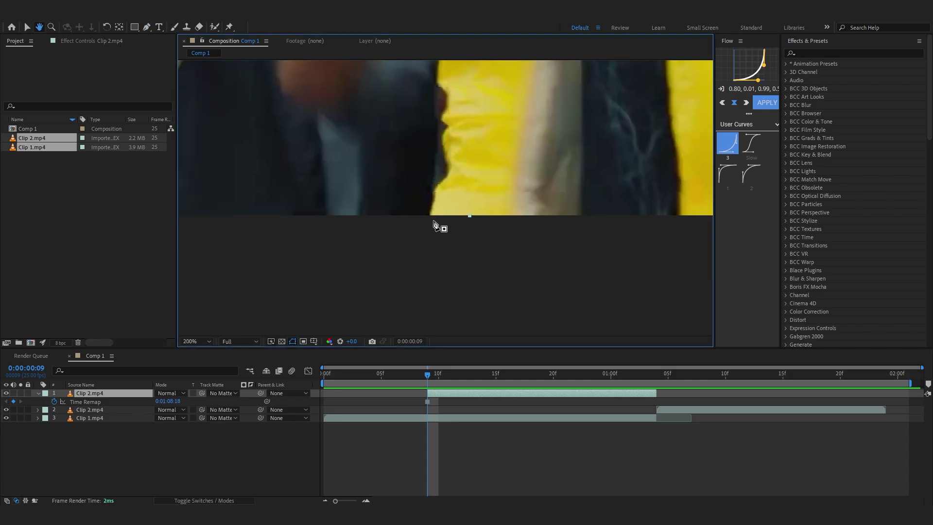
left_click_drag(426, 223, 430, 212)
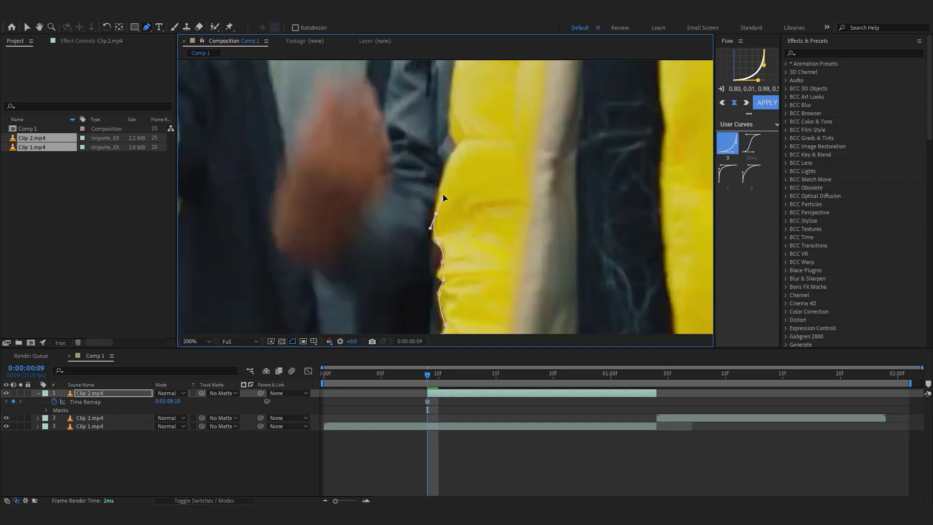
left_click_drag(448, 156, 448, 128)
left_click_drag(456, 88, 456, 152)
left_click_drag(465, 118, 433, 179)
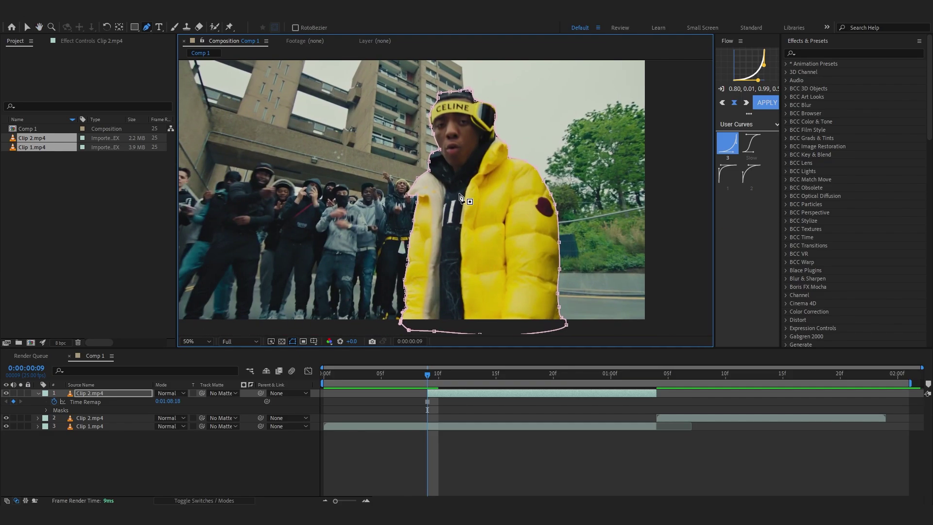
mouse_move(489, 194)
left_mouse_down()
mouse_move(435, 229)
mouse_move(498, 204)
left_mouse_up()
- Add a Position keyframe of 960, 540 to the cutout layer and move it to the layer's end at 0:00:01:04
left_click(455, 489)
left_click_drag(427, 378, 471, 397)
left_click(474, 392)
key("j")
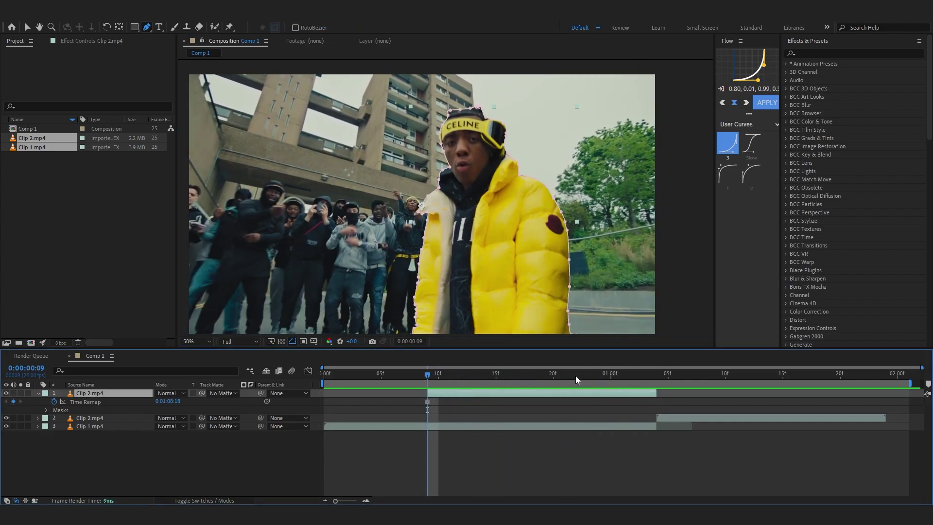
left_click(498, 392)
key("p")
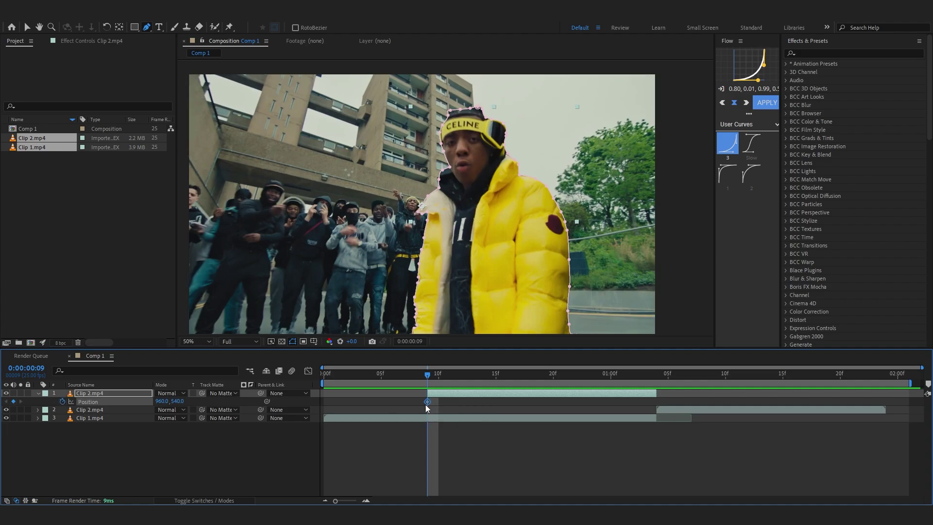
left_click_drag(428, 402, 654, 382)
key("space")
key("space")
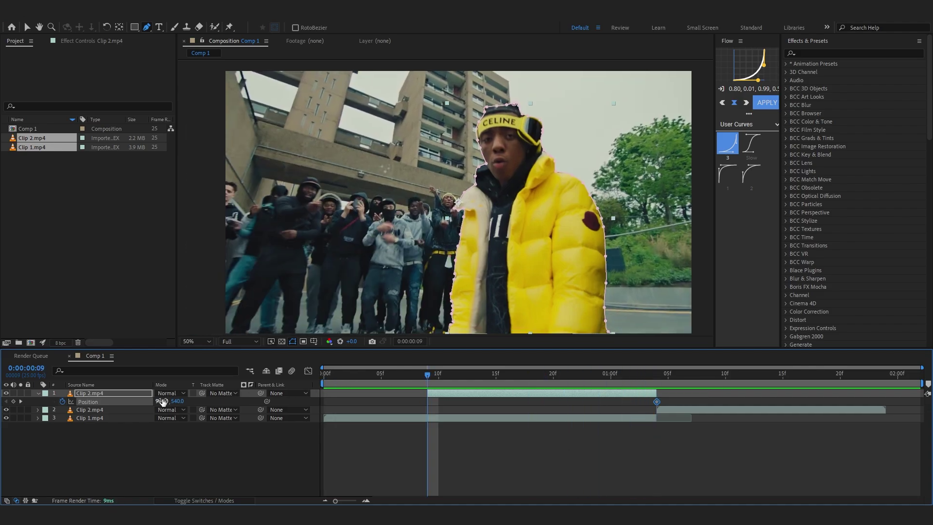
- Set the cutout's X position to -624 at 0:00:00:09 so it starts outside the frame on the left
left_click_drag(162, 401, 4, 450)
left_click_drag(160, 403, 71, 423)
scroll(348, 290, "down", 2)
left_click_drag(162, 401, 91, 443)
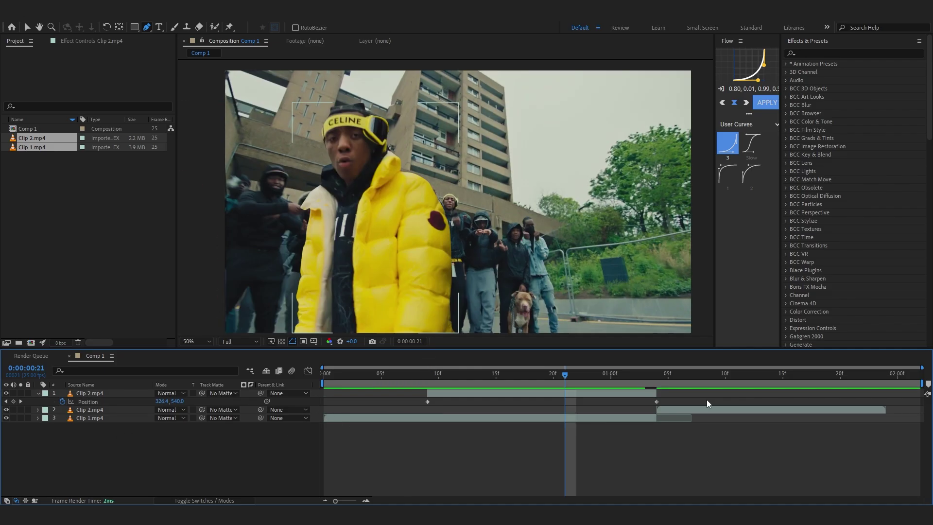
- Apply Easy Ease to both Position keyframes and shape the speed graph into a sharp start with a long slow-down
left_click_drag(707, 399, 391, 412)
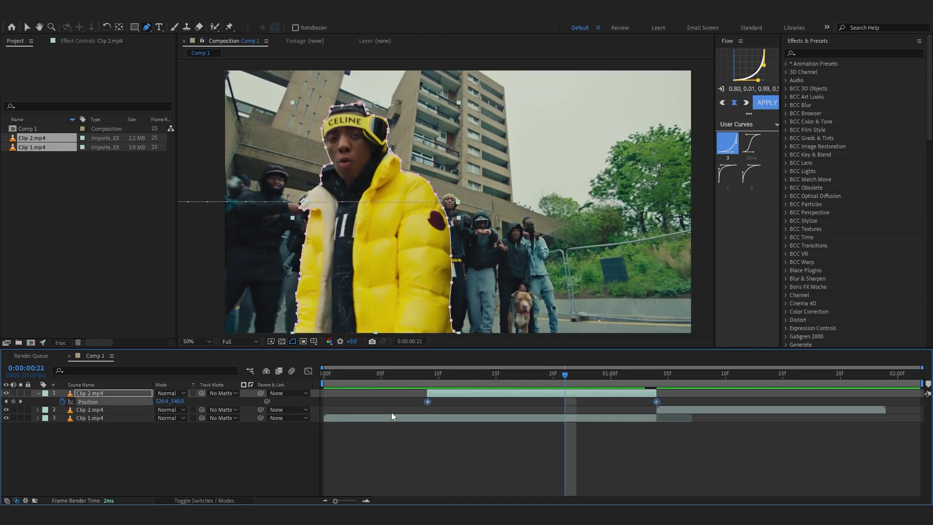
key("F9")
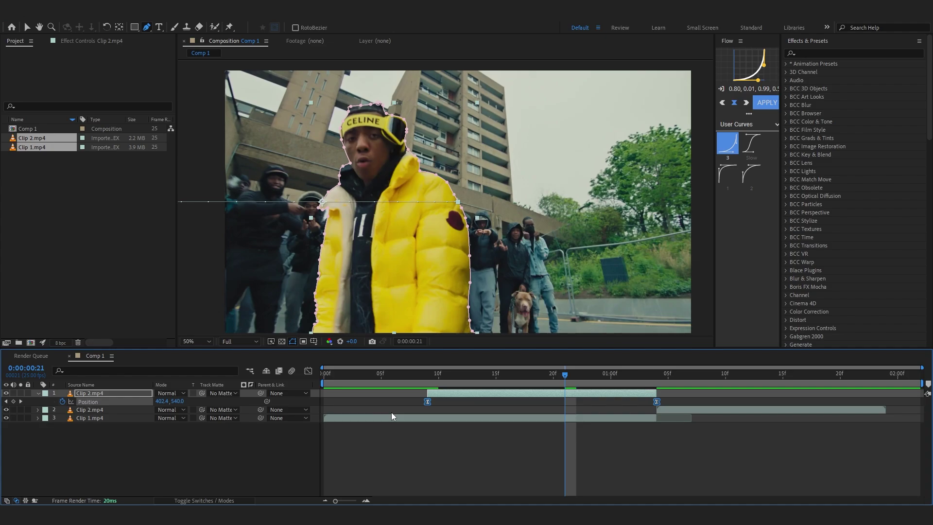
left_click(308, 371)
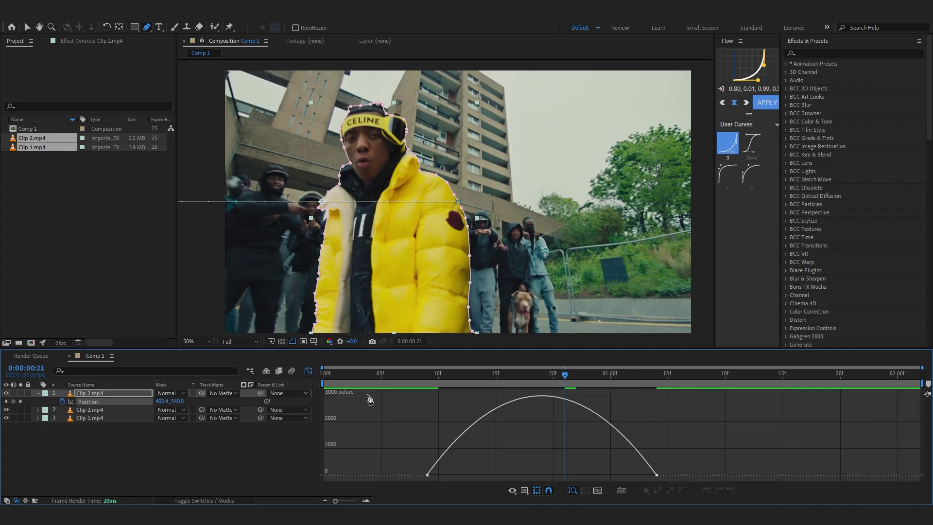
left_click(308, 370)
left_click(308, 371)
left_click(524, 490)
left_click(499, 413)
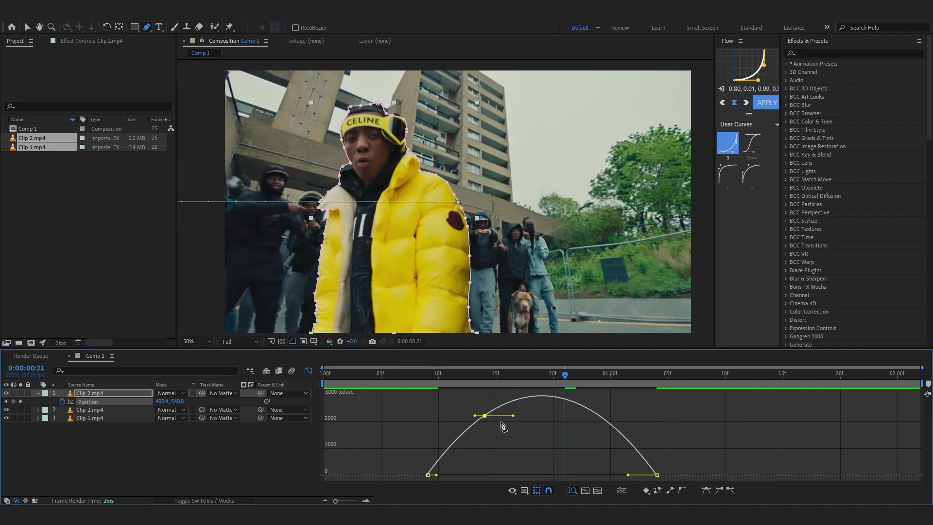
key("v")
left_click_drag(460, 474, 428, 474)
left_click_drag(618, 475, 430, 477)
- Play back the cutout's slide-in to check the eased motion
key("shift+F3")
left_click_drag(559, 375, 428, 391)
key("space")
left_click(385, 392)
key("space")
key("space")
left_click(456, 393)
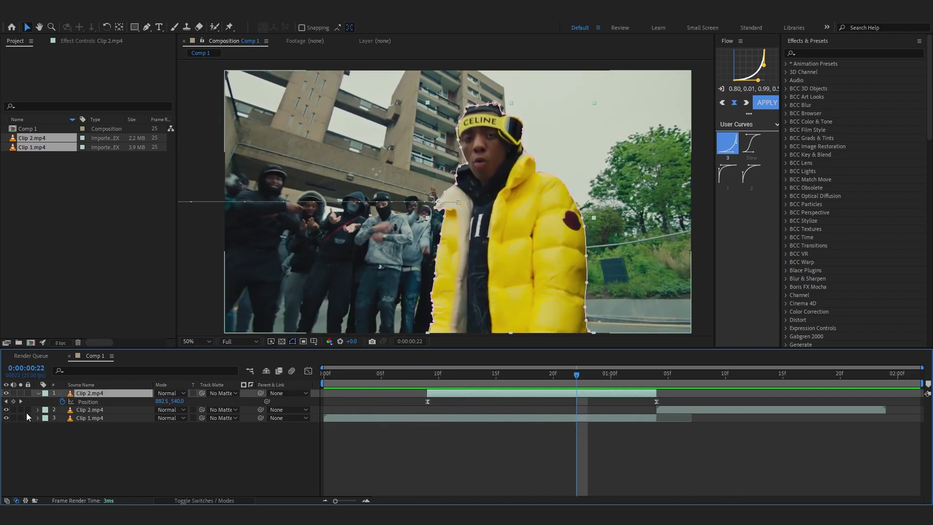
- Separate the cutout's Position into X and Y dimensions and apply Easy Ease to all of their keyframes
left_click(308, 371)
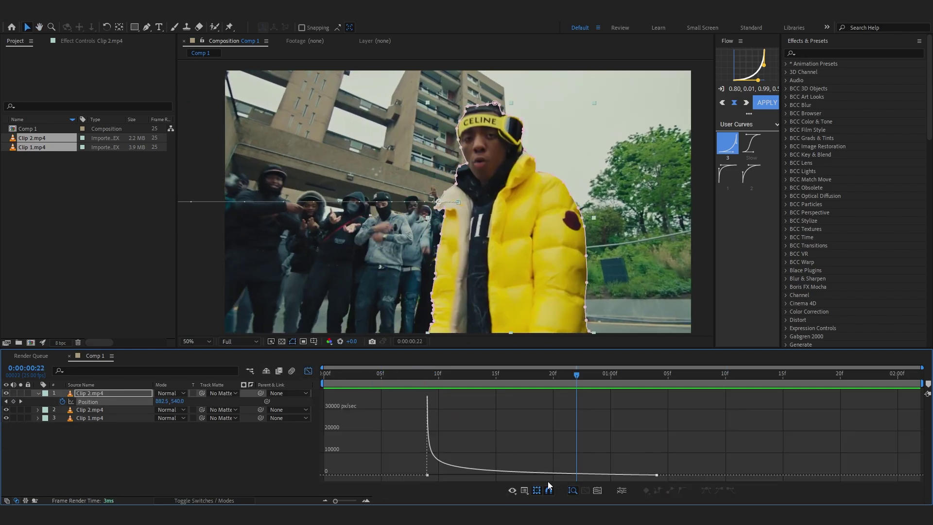
left_click(308, 371)
left_click(308, 371)
left_click(620, 490)
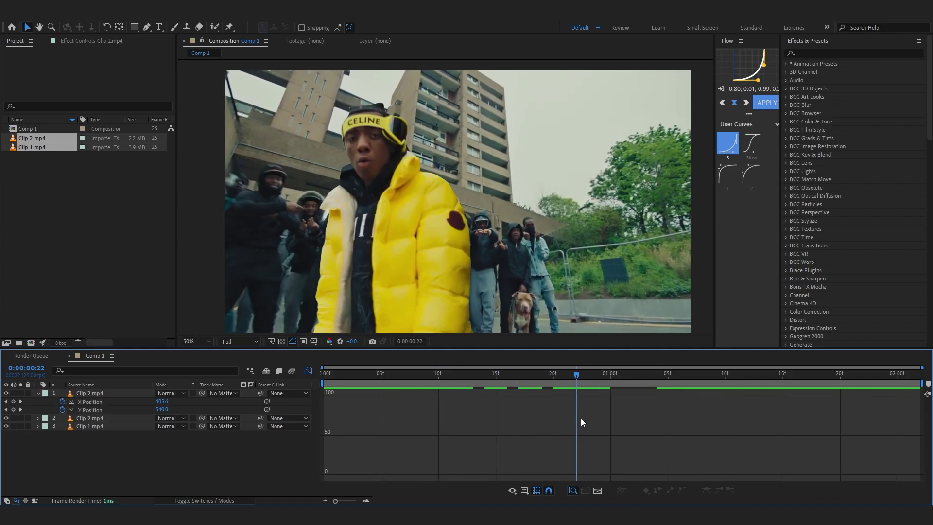
key("shift+F3")
left_click_drag(381, 397, 680, 412)
key("F9")
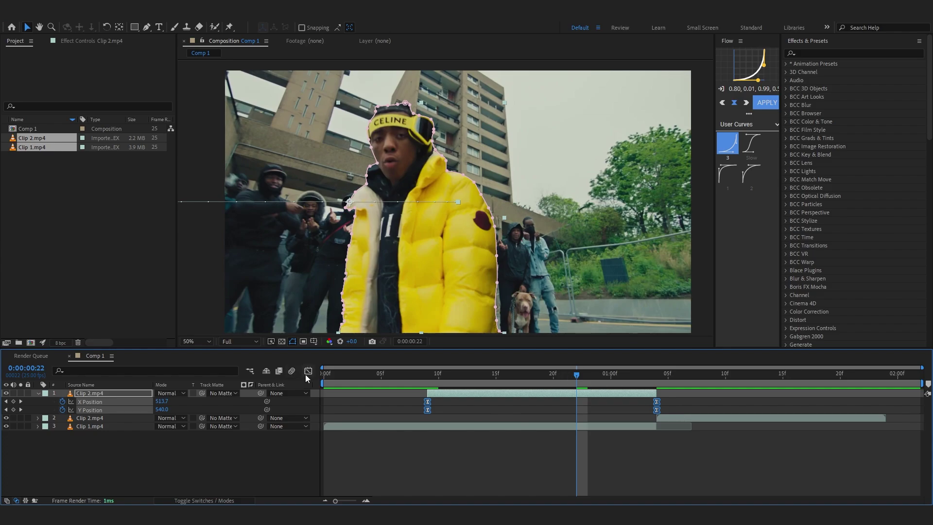
- Shape the X Position value graph to rise steeply from the first keyframe and level off gradually into the last, checking it in playback
key("shift+F3")
left_click(417, 438)
left_click(99, 403)
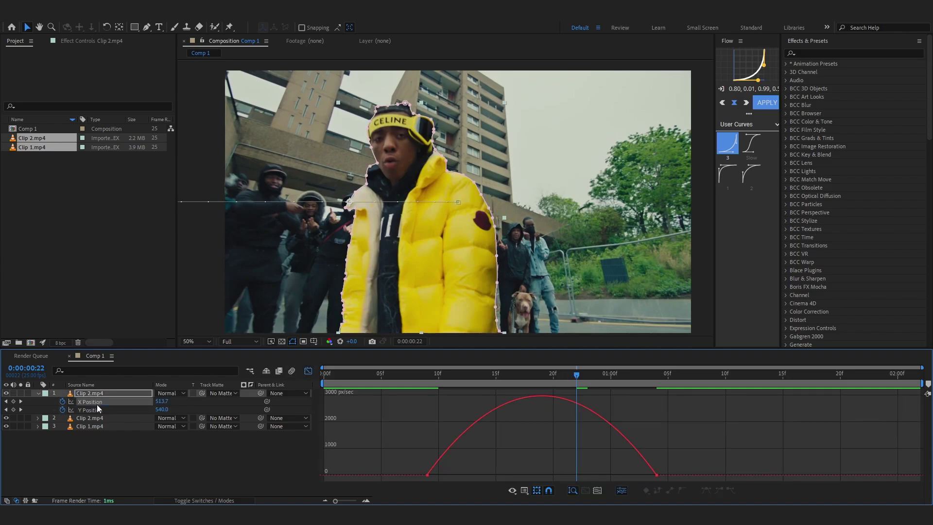
left_click(527, 491)
left_click(549, 385)
left_click_drag(306, 425, 306, 413)
left_click_drag(580, 398, 442, 399)
left_click_drag(602, 374, 415, 381)
key("space")
left_click_drag(429, 420, 413, 442)
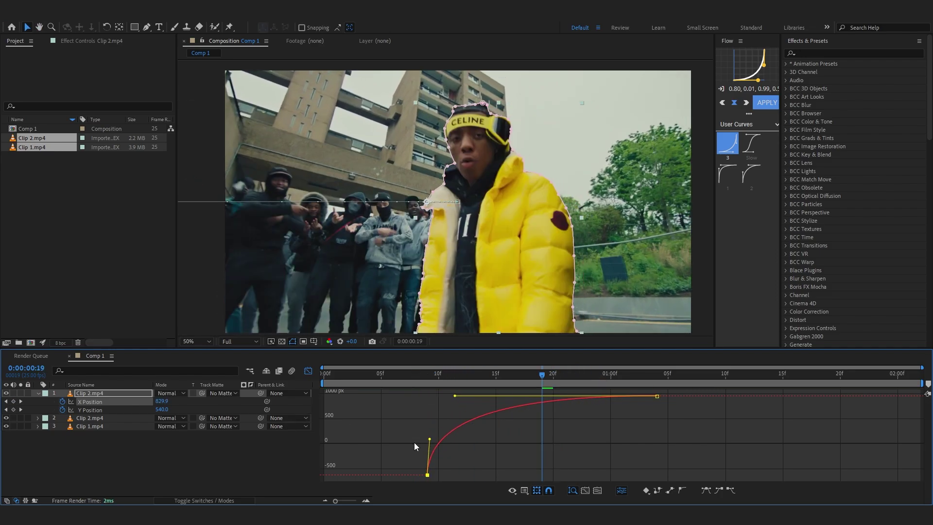
key("space")
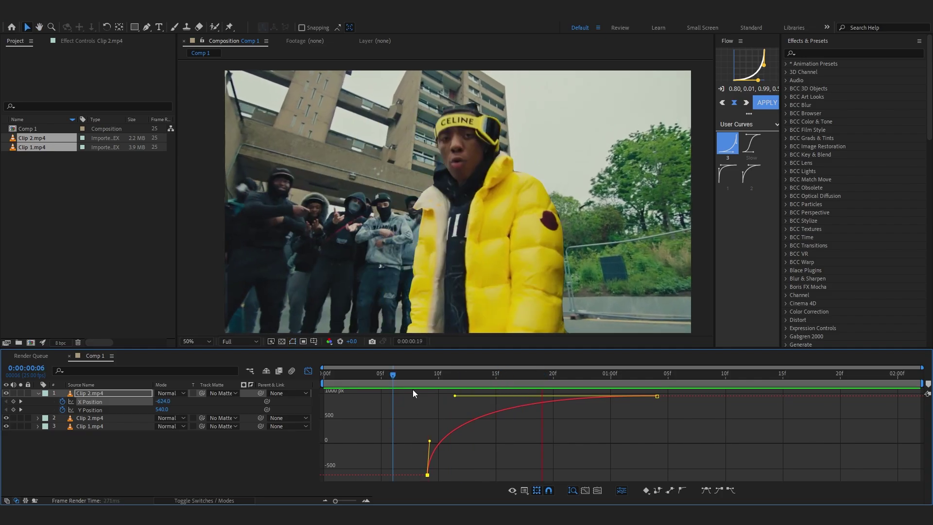
left_click(418, 375)
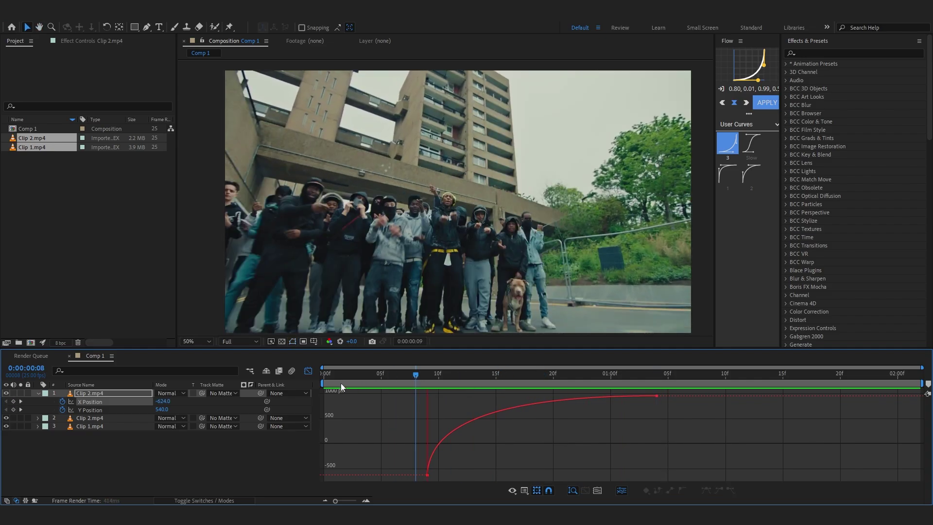
- Start the cutout layer at 0:00:00:03, extend it to 0:00:01:04 and align its end Position keyframes with that frame
left_click(308, 370)
left_click_drag(503, 392, 439, 401)
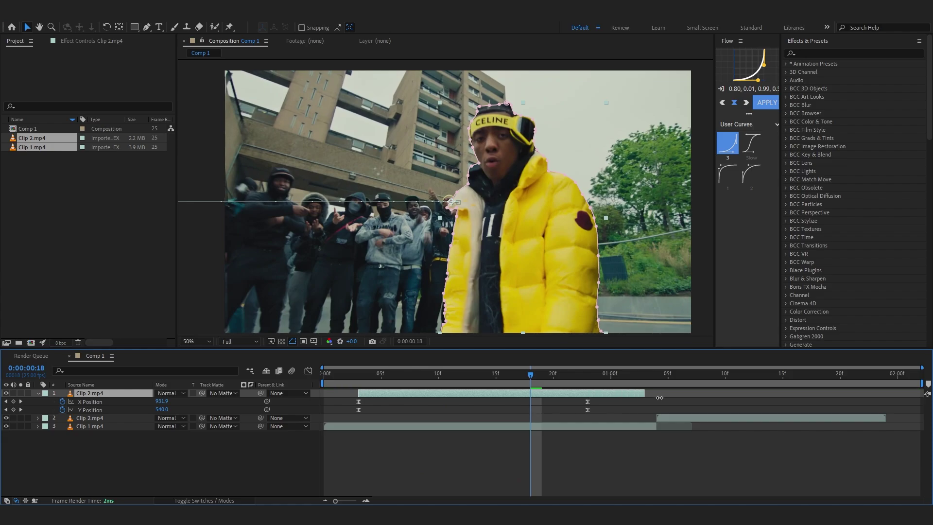
left_click_drag(640, 404, 308, 425)
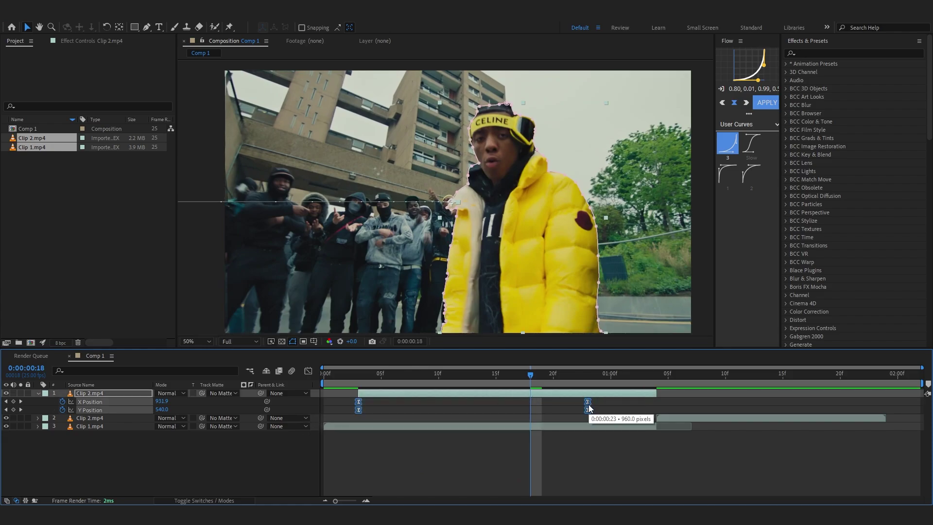
key("space")
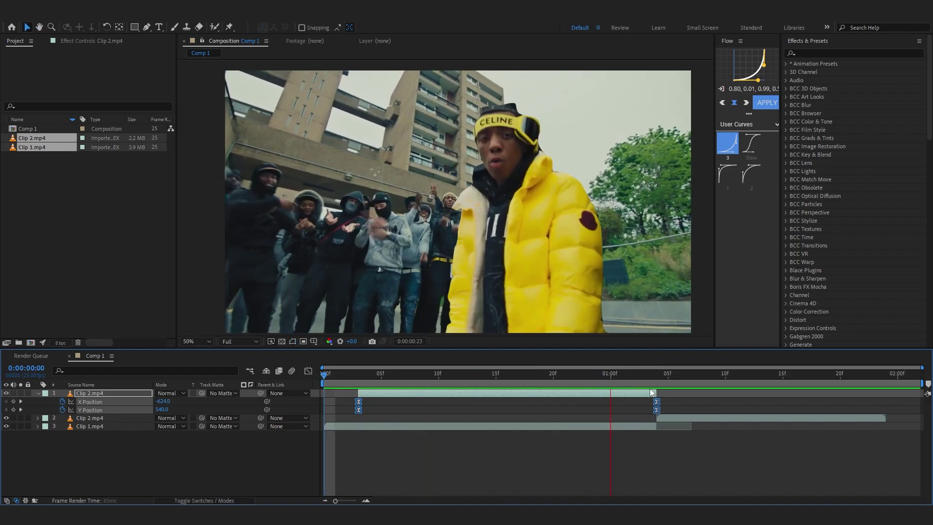
key("space")
- Enable motion blur on the cutout layer and play the slide-in to check it
left_click(188, 501)
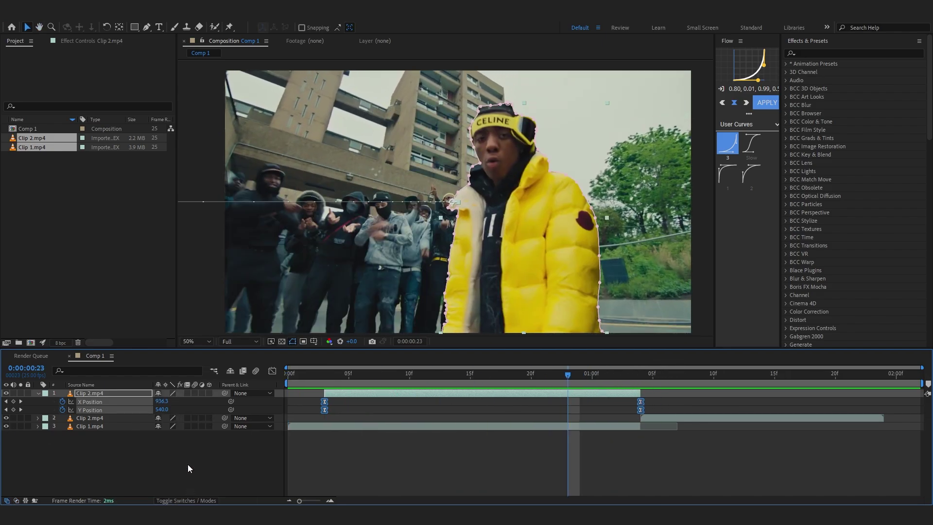
left_click(194, 392)
left_click_drag(558, 378, 278, 383)
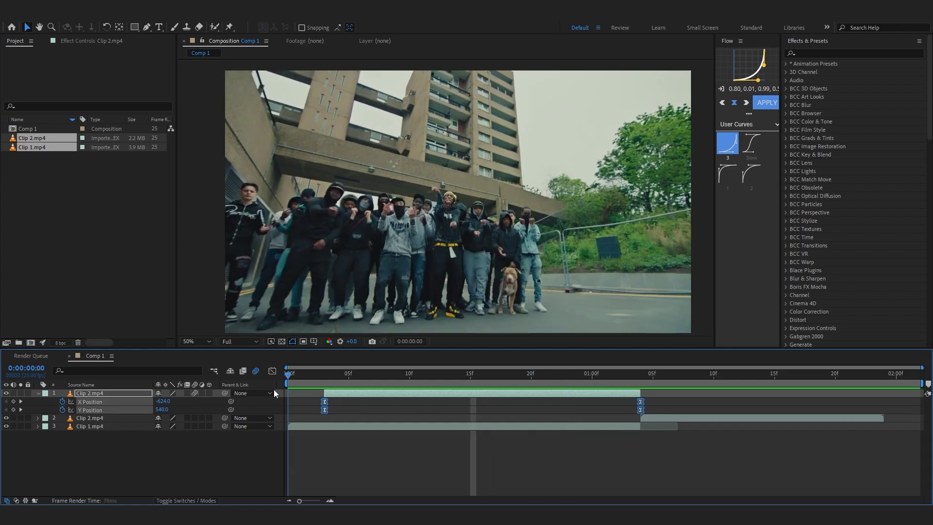
key("space")
key("space")
key("space")
left_click_drag(559, 378, 278, 383)
key("space")
key("space")
- Move the cutout layer and its keyframes to start at 0:00:00:04, keep its end at 0:00:01:04, and play the slide-in
left_click_drag(628, 393, 641, 393)
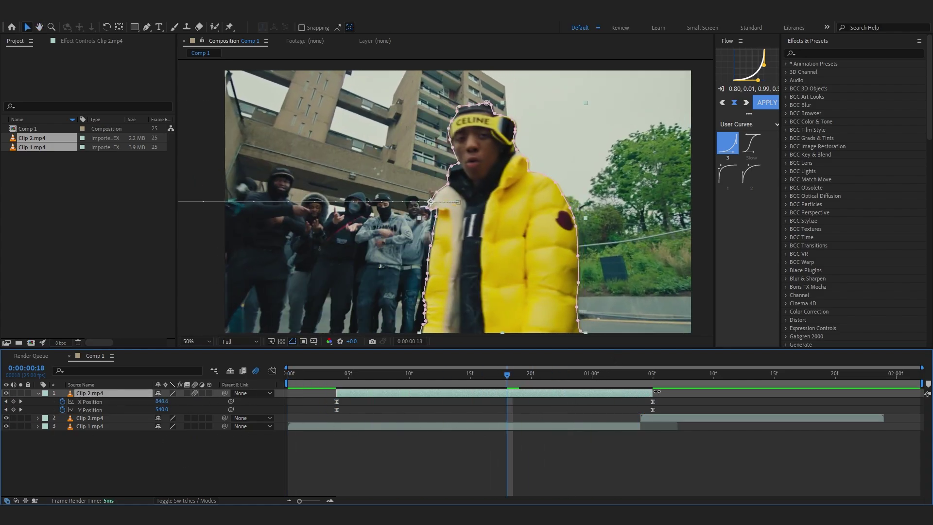
left_click(517, 418)
key("space")
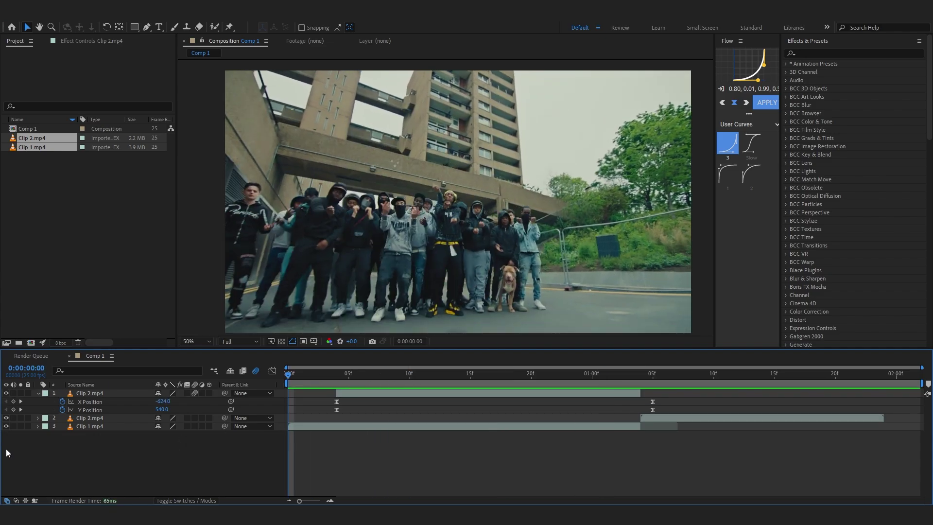
key("space")
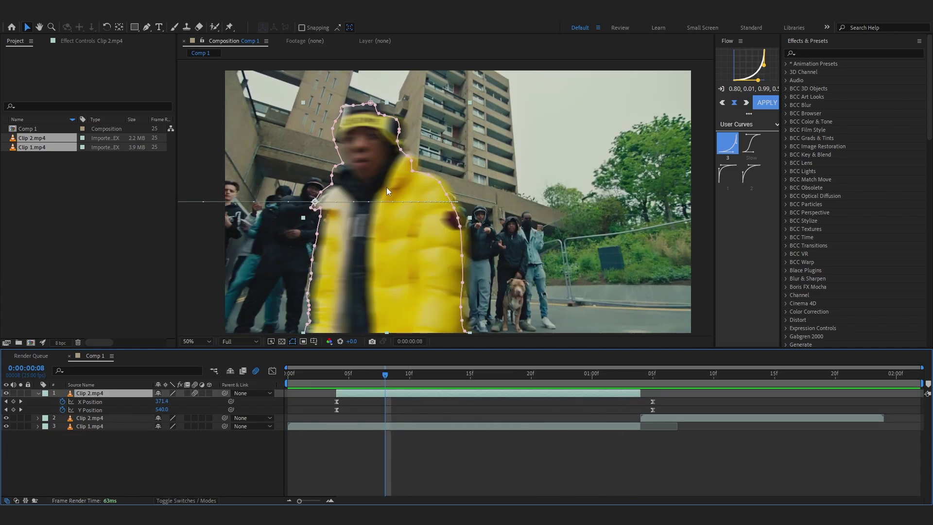
- Apply Exposure to the cutout layer and keyframe it from 2.78 at 0:00:00:07 to 0.00 at 0:00:00:18, checking it in playback
key("ctrl+space")
type("ex")
left_click(377, 214)
left_click(29, 86)
key("y")
key("u")
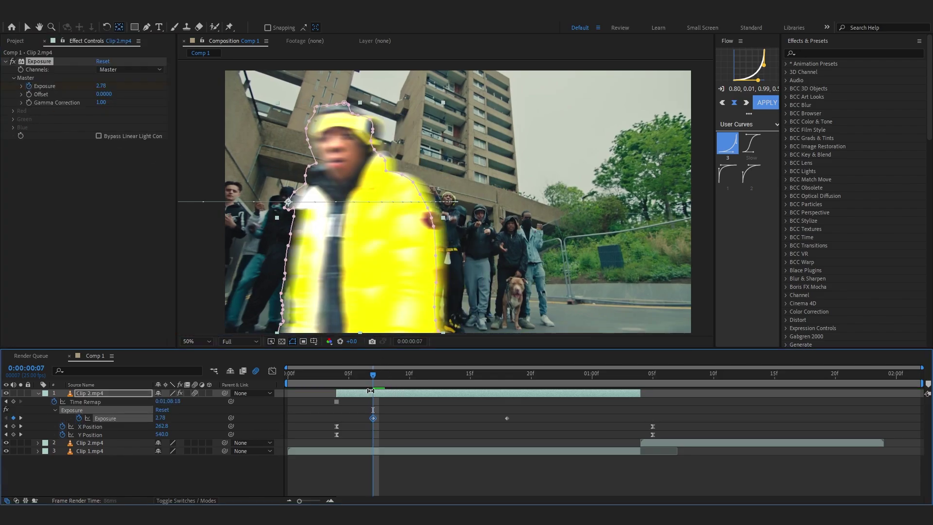
key("space")
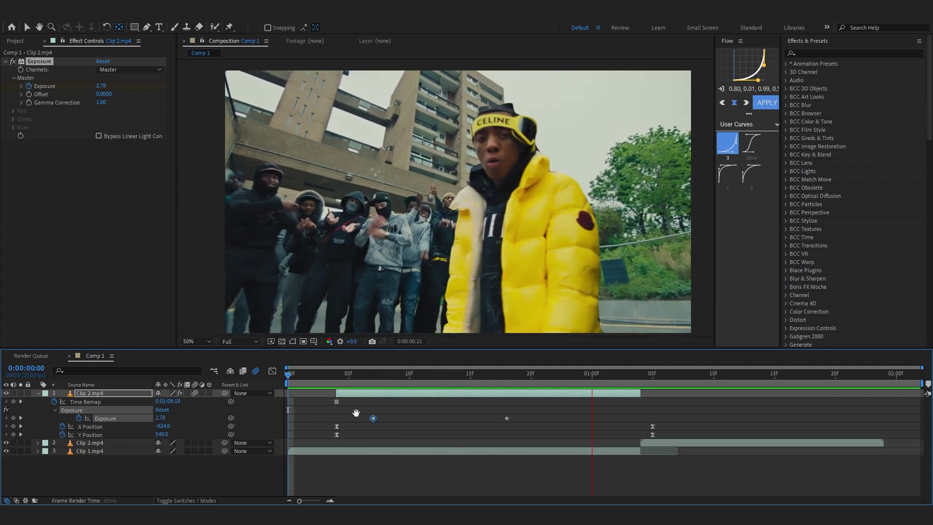
- Move the Exposure keyframes to 0:00:00:04 and 0:00:00:15 and play the flash to check its timing
left_click_drag(540, 416, 347, 418)
key("space")
left_click_drag(373, 418, 336, 418)
left_click_drag(388, 377, 287, 377)
key("space")
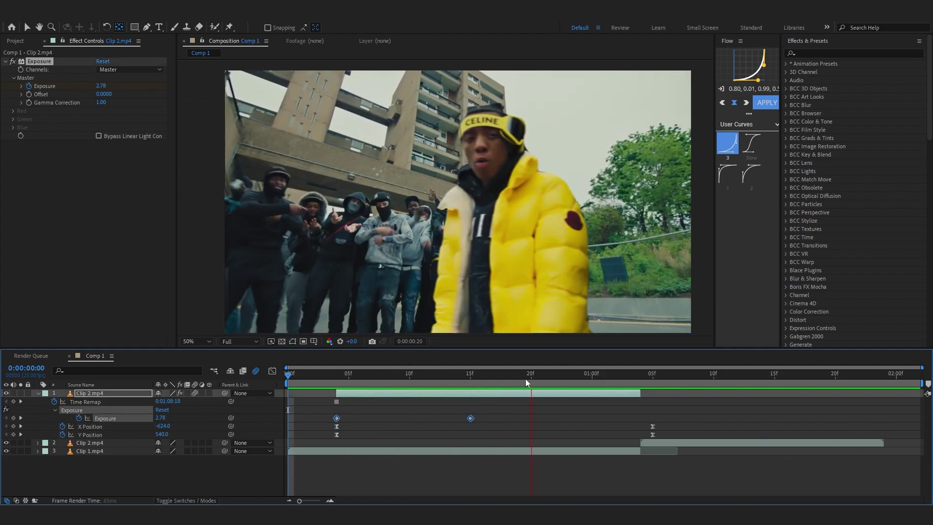
left_click_drag(526, 377, 10, 421)
key("space")
key("space")
left_click(588, 399)
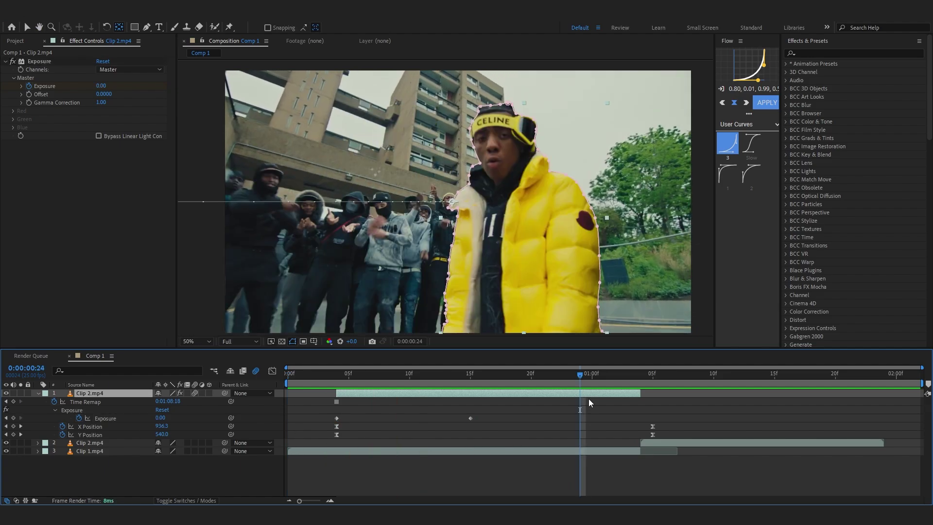
- Duplicate the cutout layer and pre-compose the lower copy as Clip 2.mp4 Comp 1, moving all attributes into the new composition
key("ctrl+d")
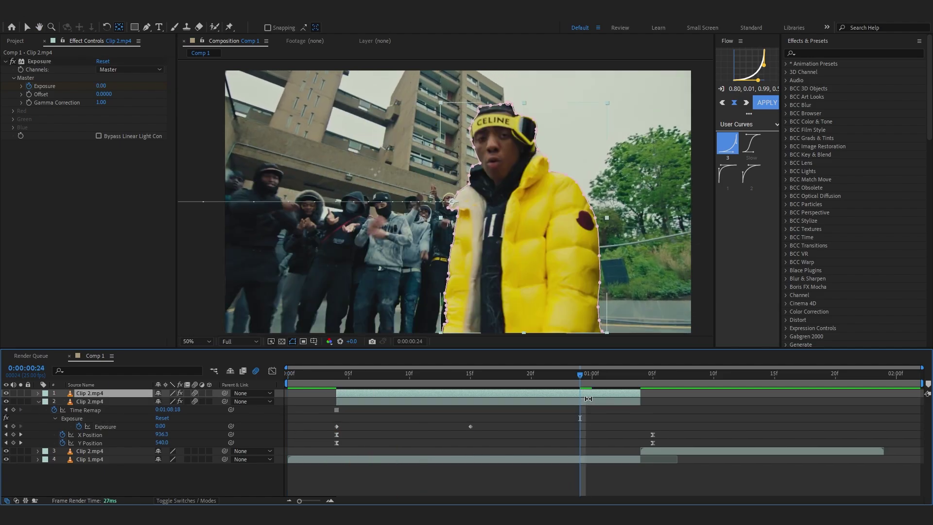
right_click(588, 401)
left_click(623, 335)
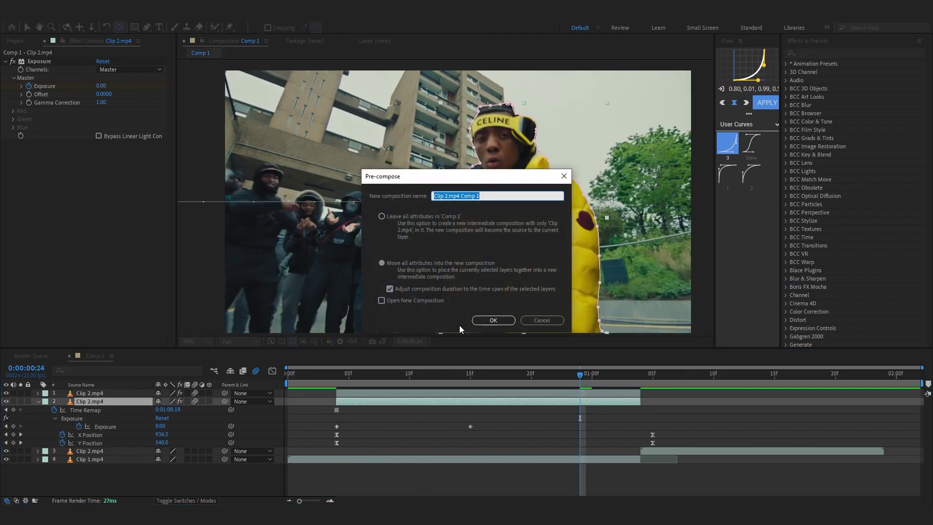
left_click(505, 319)
- Apply the Echo effect to the pre-composed cutout and set Number Of Echoes to 9
key("ctrl+space")
type("ech")
key("Return")
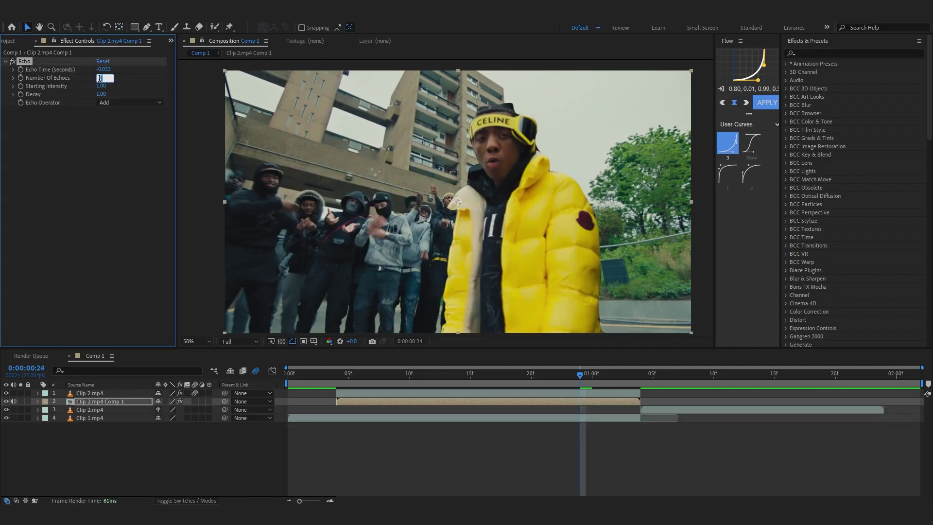
type("9")
key("Return")
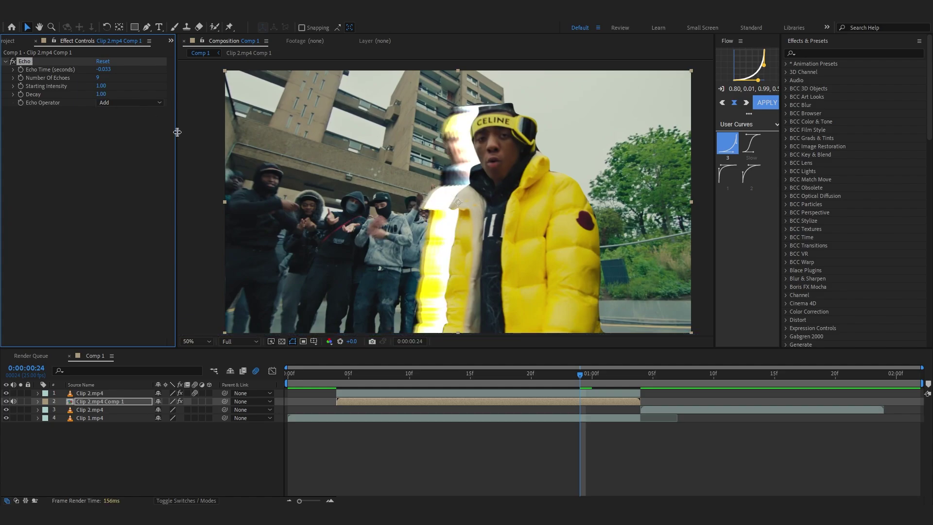
- Set the Echo Operator to Composite In Front and check the trail at 0:00:00:18
left_click(59, 110)
left_click(116, 105)
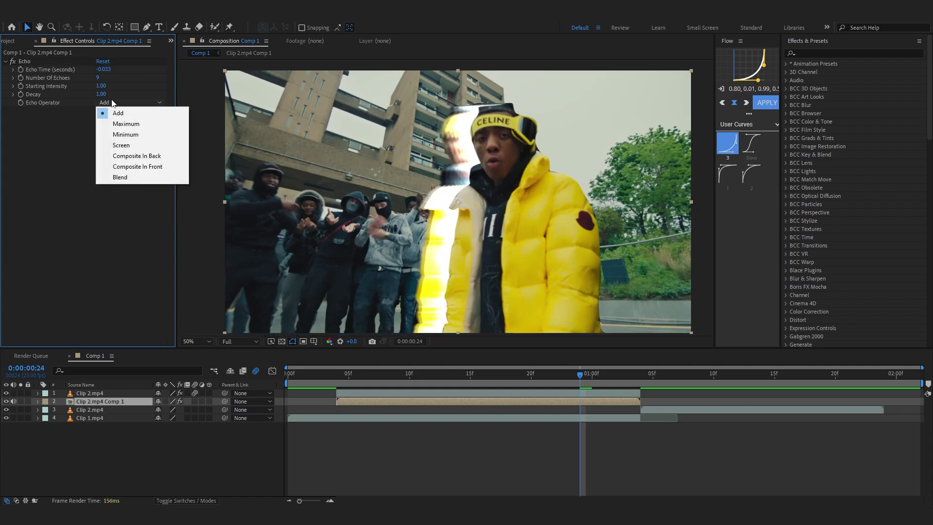
left_click(125, 166)
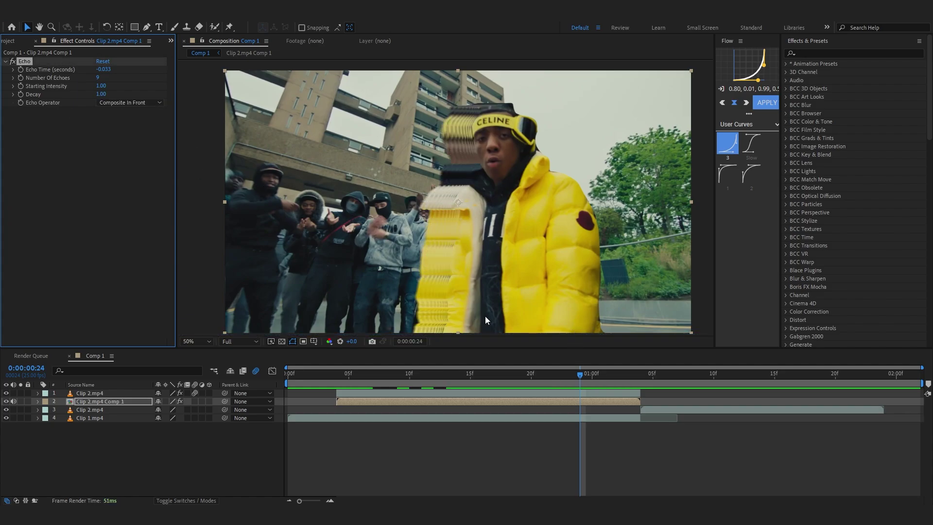
left_click_drag(517, 370, 506, 370)
- Try the Blend and Maximum echo operators on the trail, ending back on Composite In Front
left_click(129, 104)
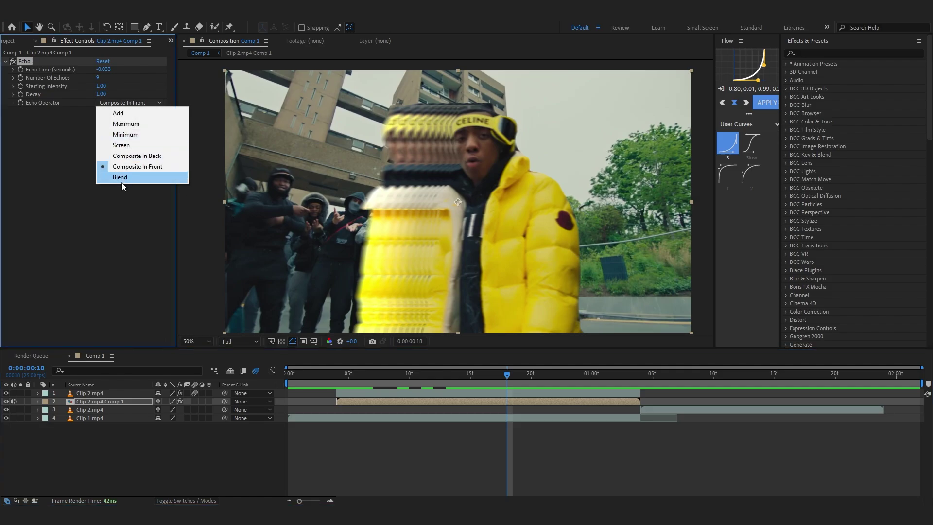
left_click(123, 179)
left_click(131, 104)
left_click(127, 125)
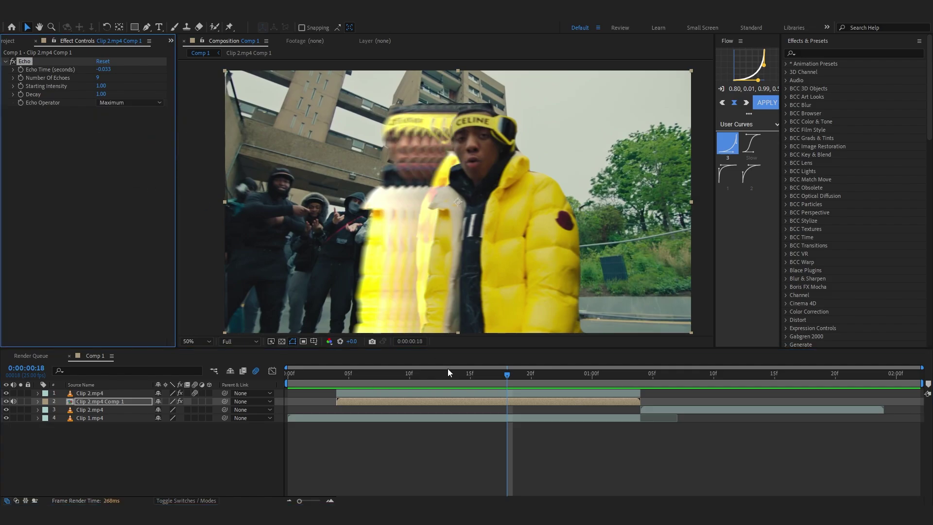
left_click_drag(529, 377, 555, 381)
left_click(130, 103)
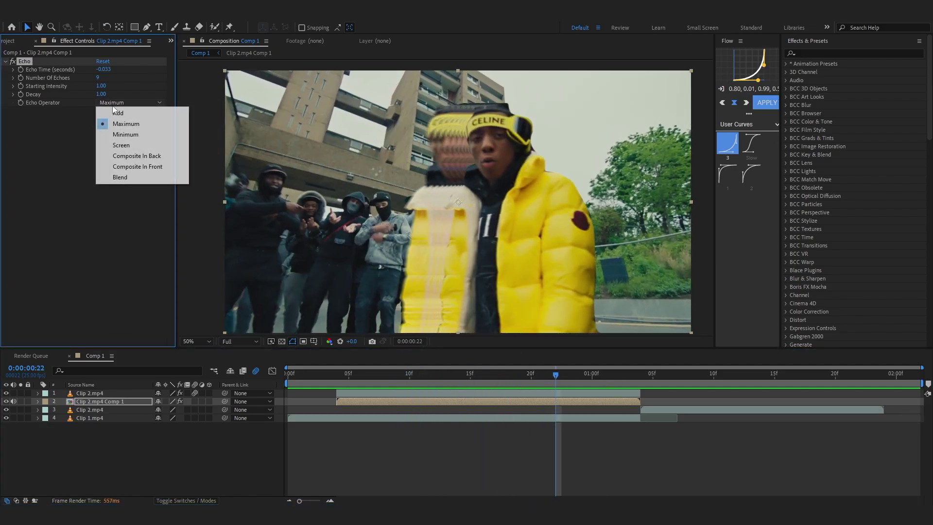
left_click(130, 166)
- Inspect the trail around 0:00:00:22 and set the Echo Decay on the pre-composed cutout to 0.67
left_click(403, 294)
left_click_drag(301, 375, 596, 398)
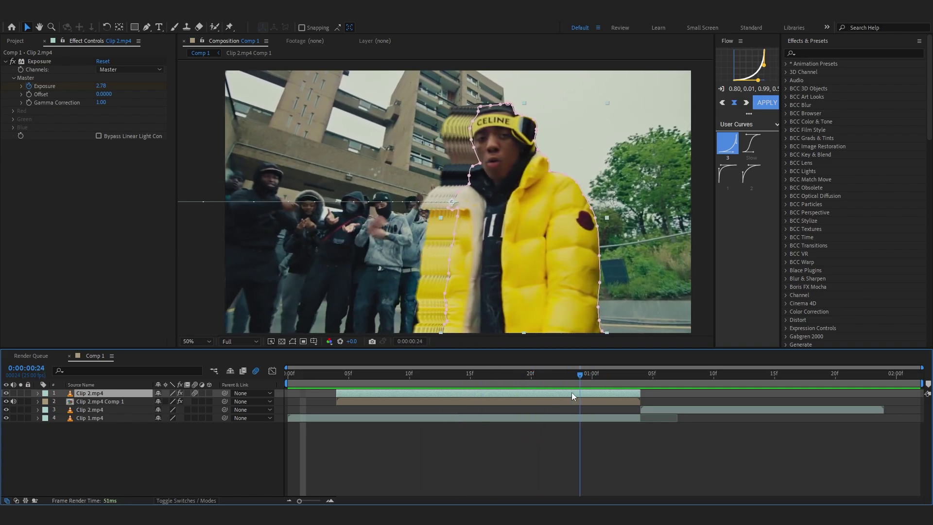
left_click_drag(568, 393, 558, 371)
left_click(572, 401)
left_click_drag(430, 202, 454, 194)
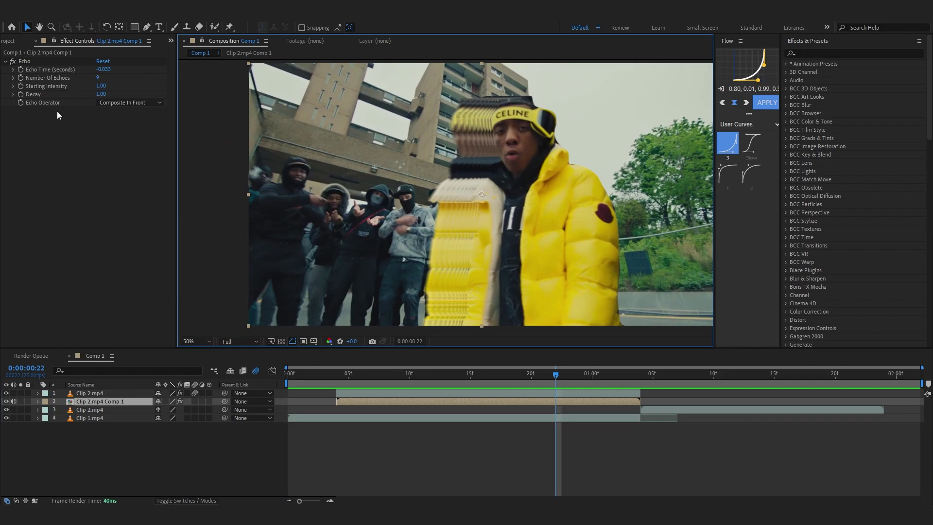
left_click_drag(100, 96, 82, 98)
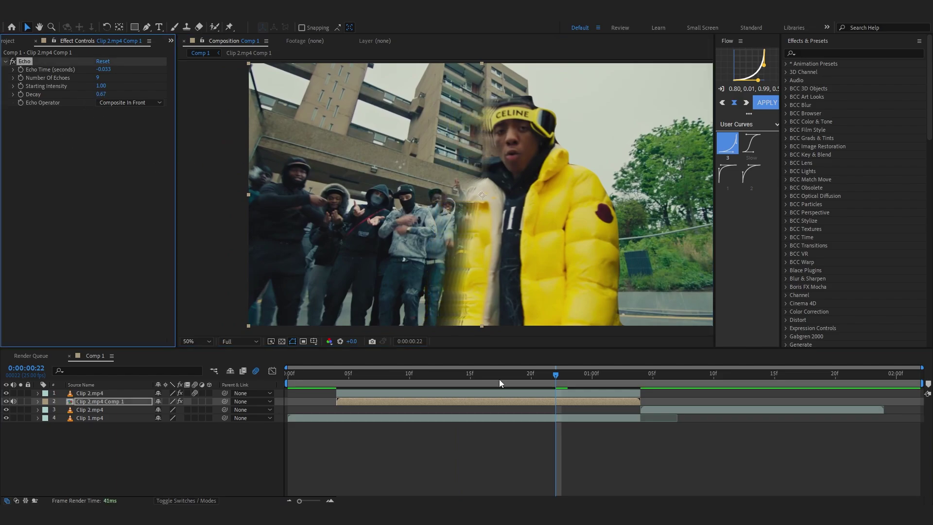
- Play the transition from its beginning and examine the fading echo trail and the cut to the second clip
left_click(300, 379)
key("space")
key("space")
key("space")
scroll(488, 270, "up", 1)
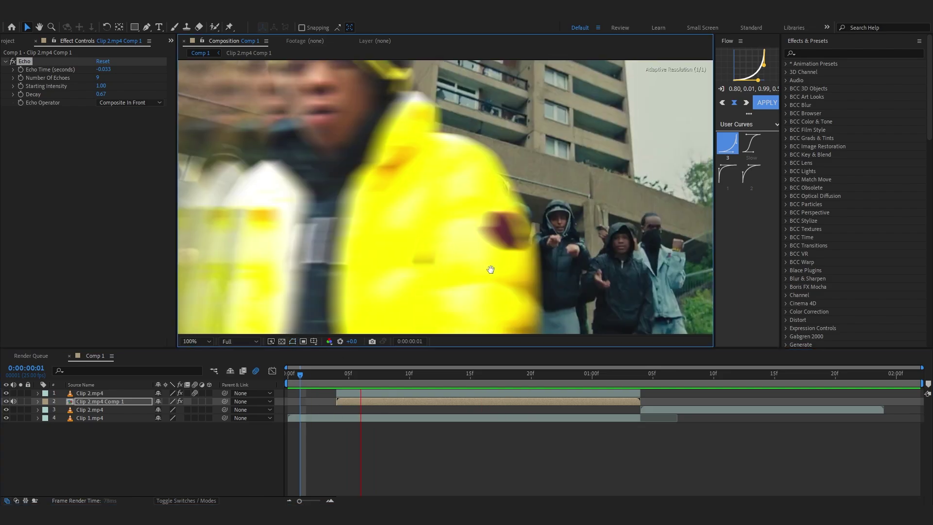
scroll(488, 271, "down", 1)
left_click(194, 418)
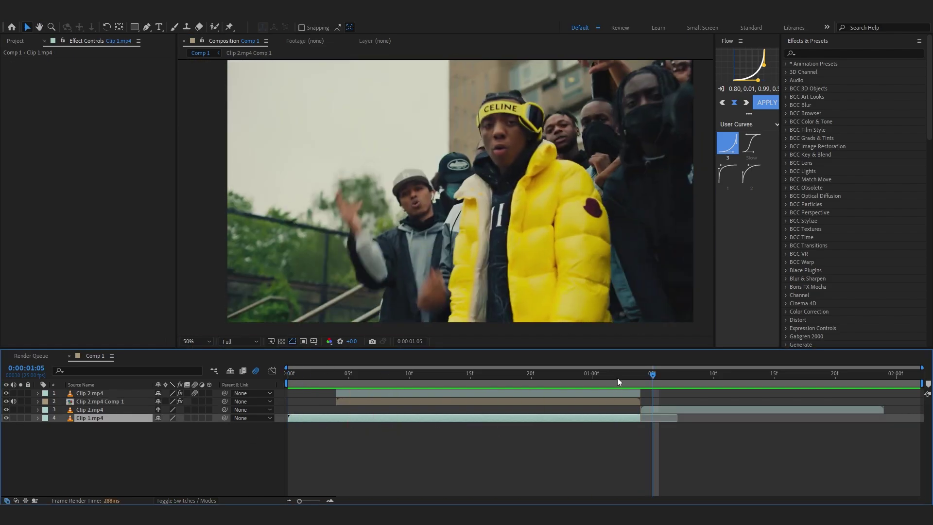
left_click_drag(615, 376, 397, 401)
key("space")
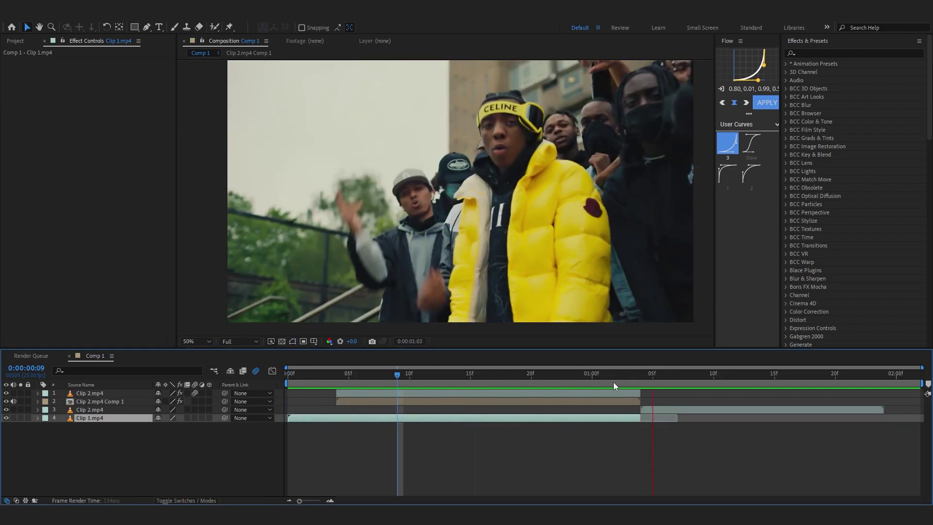
- Add a new adjustment layer above all the other layers in Comp 1
left_click(492, 393)
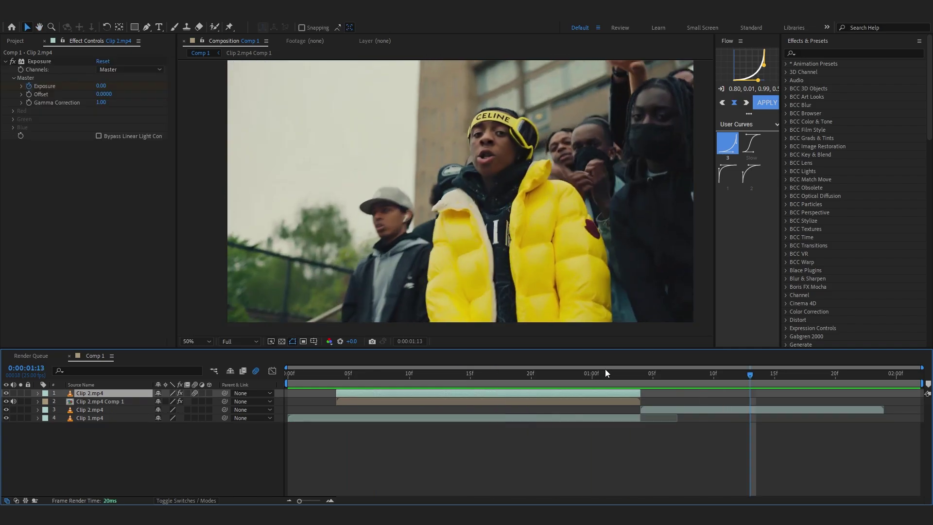
left_click_drag(605, 373, 629, 418)
left_click(674, 456)
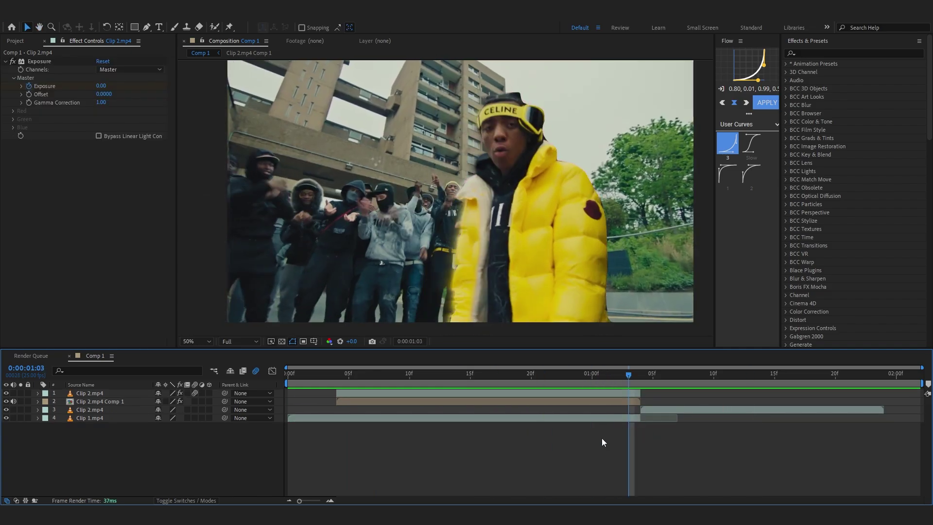
right_click(660, 453)
mouse_move(675, 335)
left_click(826, 413)
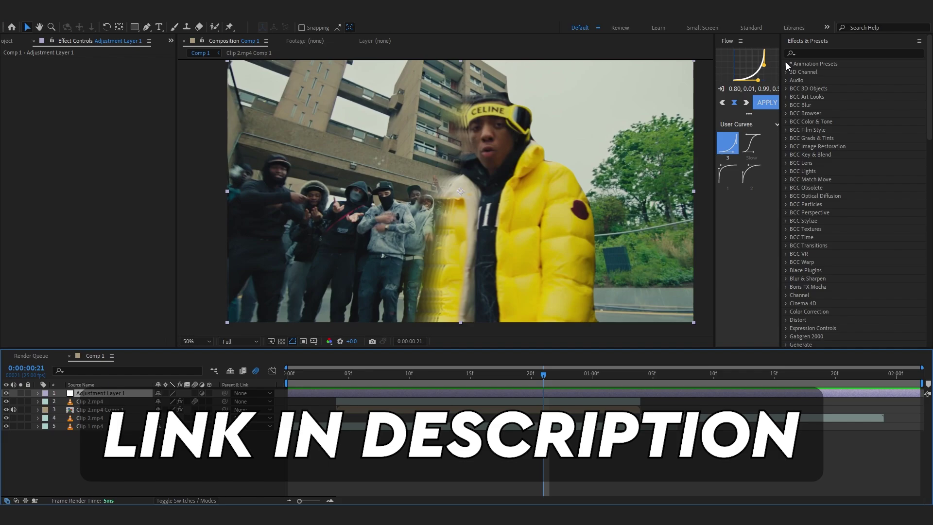
- Apply the BEST ONE! user preset from the Shake Pack's HD (1920x1080) folder to the adjustment layer
left_click(786, 64)
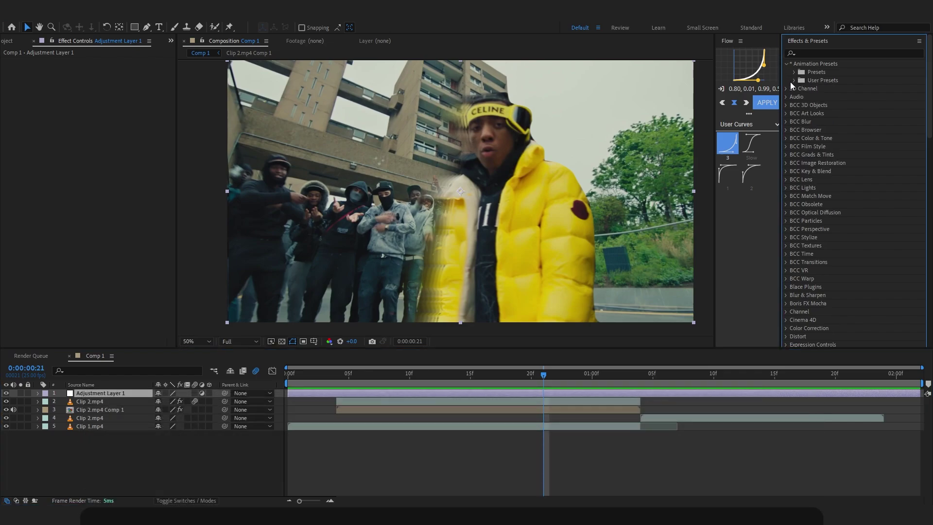
left_click(794, 81)
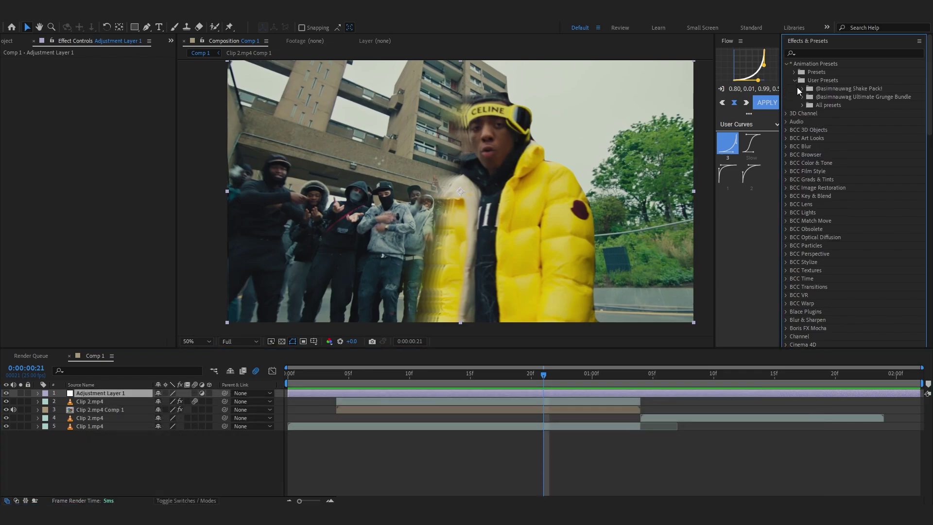
left_click(802, 89)
left_click(810, 105)
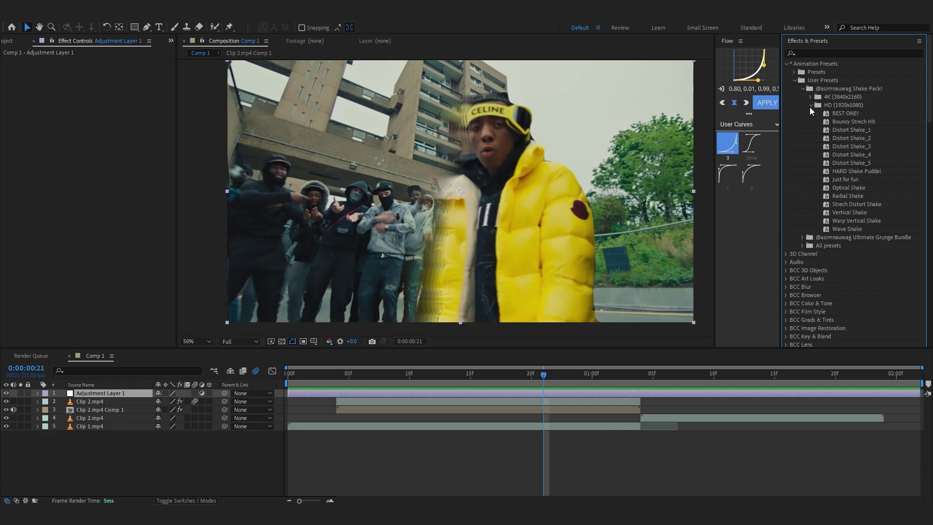
left_click(846, 113)
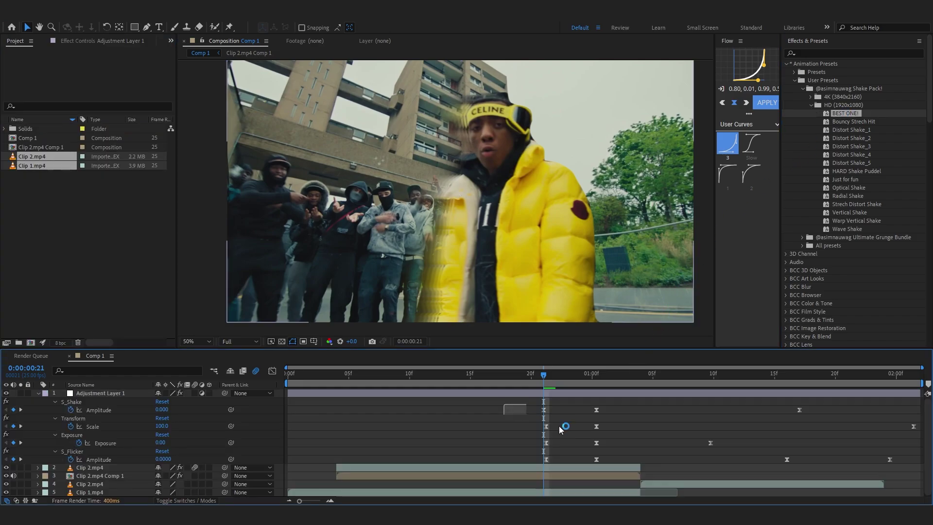
- Align the shake preset's first keyframes with 0:00:01:02 and its peak keyframes with 0:00:01:04, and play the result
left_click_drag(597, 459, 640, 466)
left_click_drag(560, 404, 610, 462)
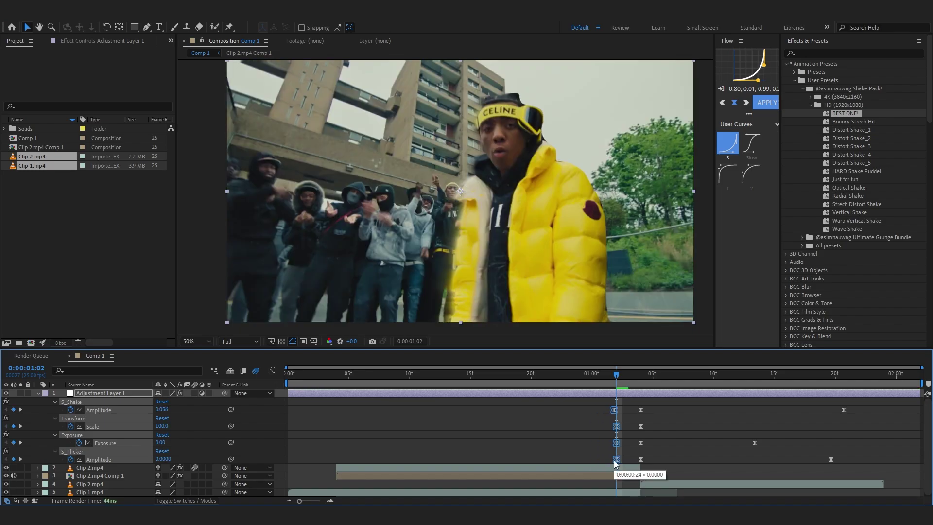
left_click_drag(614, 385, 551, 389)
key("space")
- Trim the adjustment layer to start at 0:00:01:03 and play the transition to check the shake at the cut
left_click(641, 387)
key("space")
left_click(519, 384)
key("space")
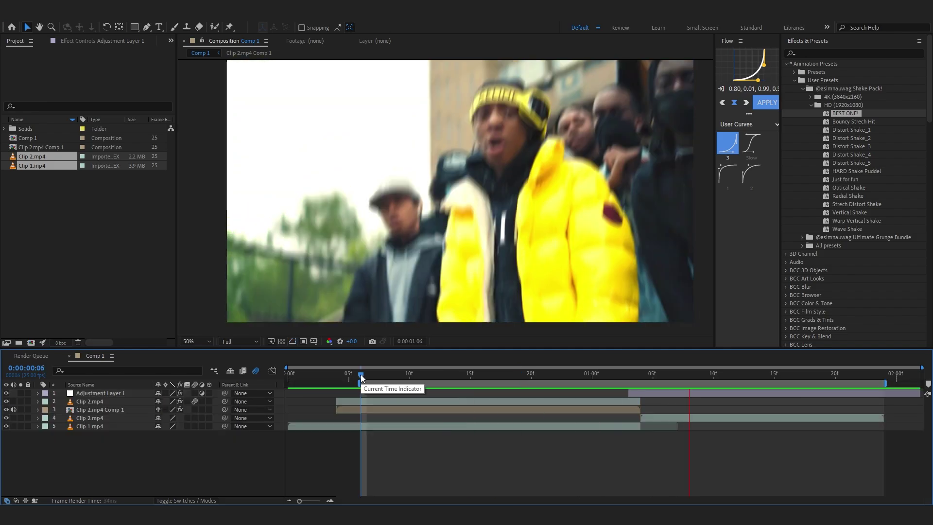